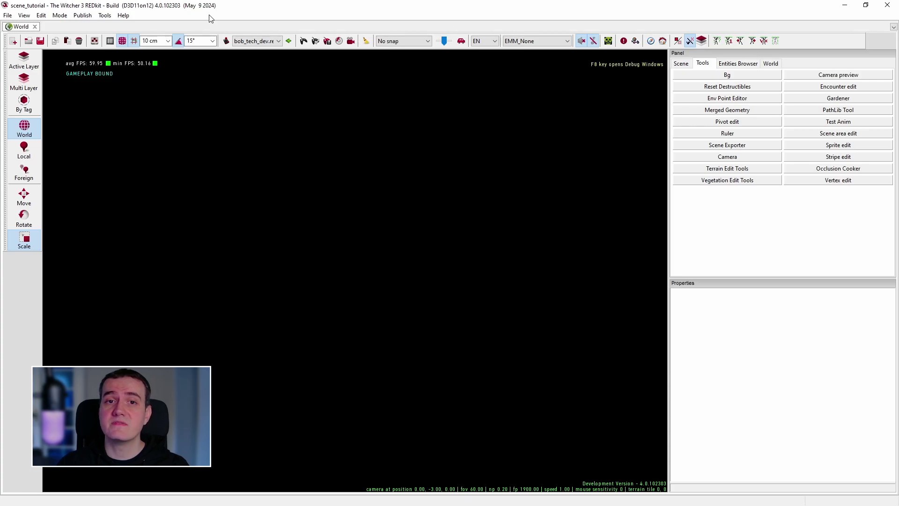
- In View > Settings, set Project ID space to 11000000, apply it, and save the settings
{"action": "left_click", "coordinate": [23, 15]}
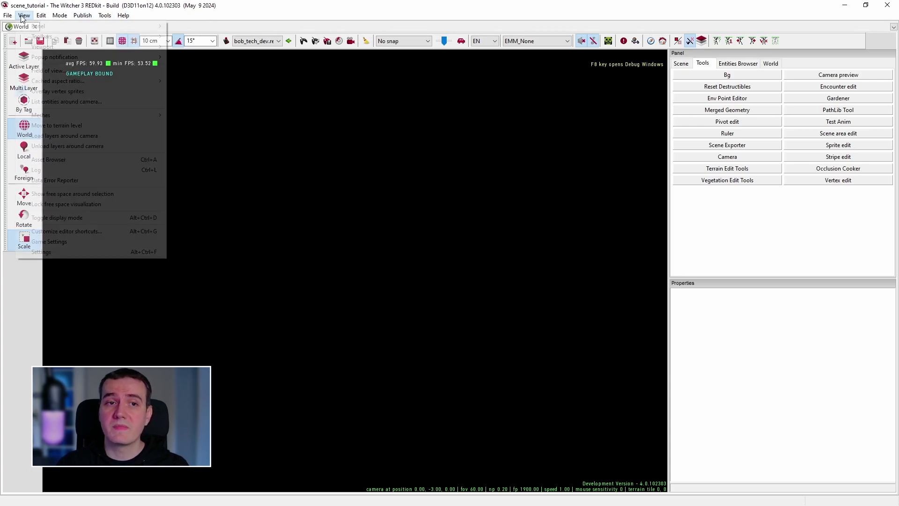
{"action": "left_click", "coordinate": [107, 251]}
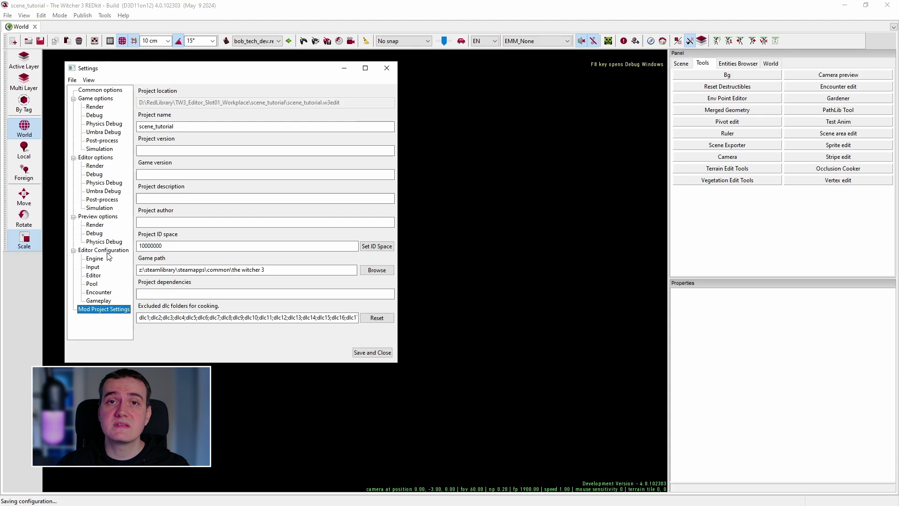
{"action": "left_click", "coordinate": [142, 247]}
{"action": "type", "text": "11000000"}
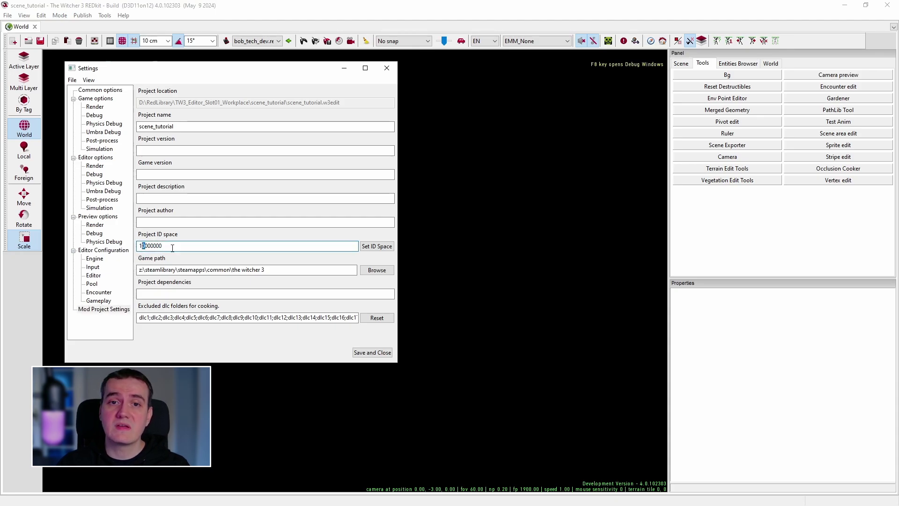
{"action": "left_click", "coordinate": [376, 246]}
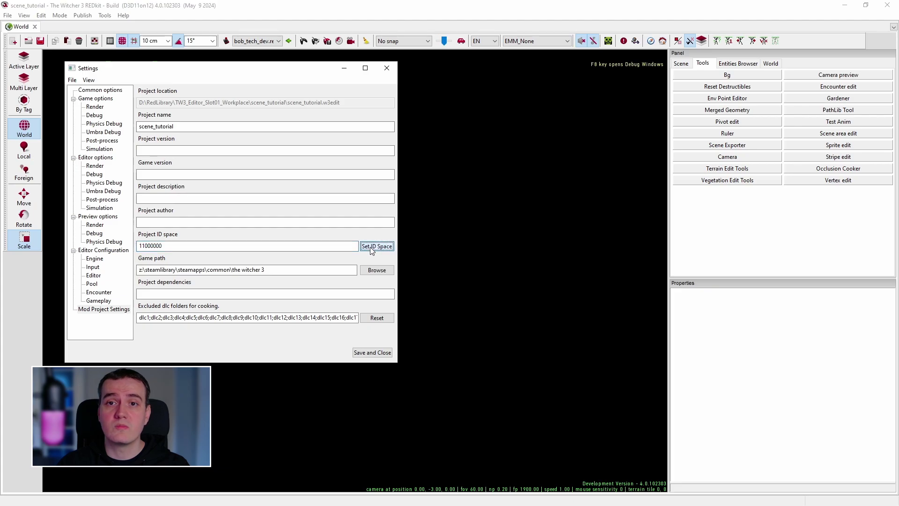
{"action": "left_click", "coordinate": [372, 353]}
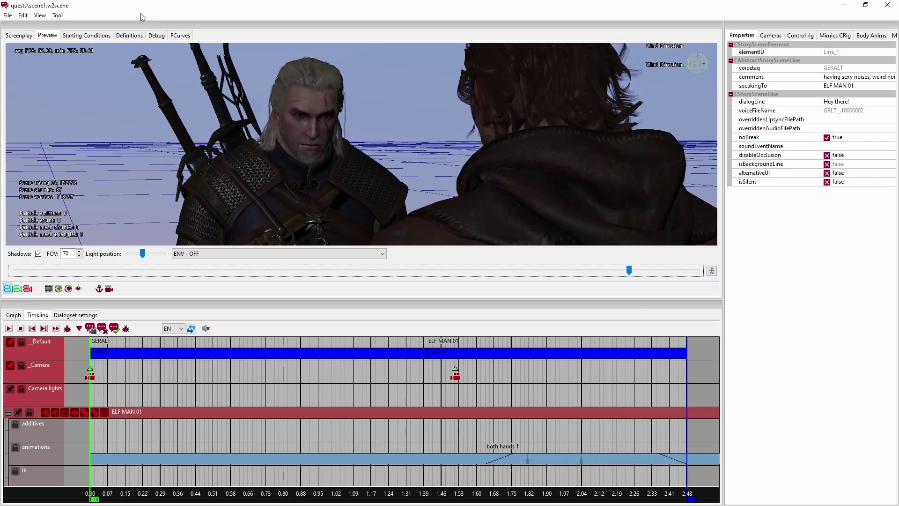
- Preview the scene, switch its dialogue language from EN to DE, replay it, and stop
{"action": "left_click", "coordinate": [9, 328]}
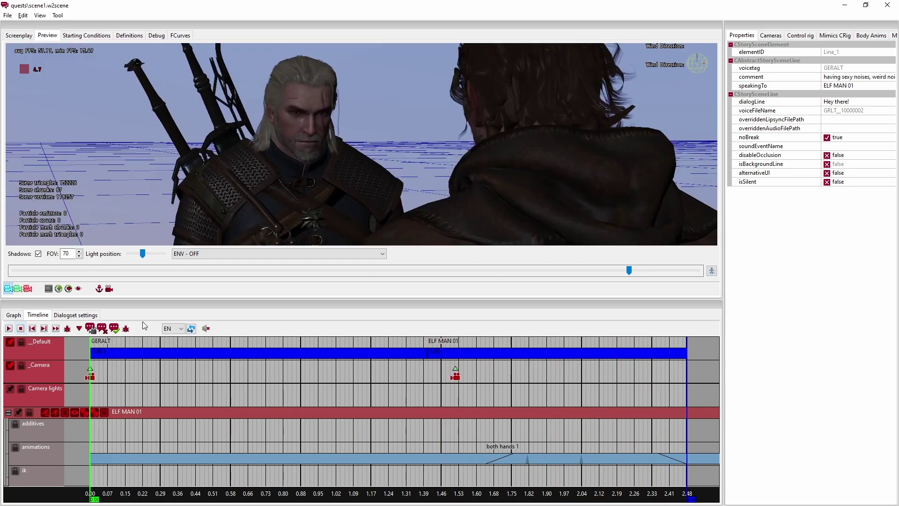
{"action": "left_click", "coordinate": [172, 328]}
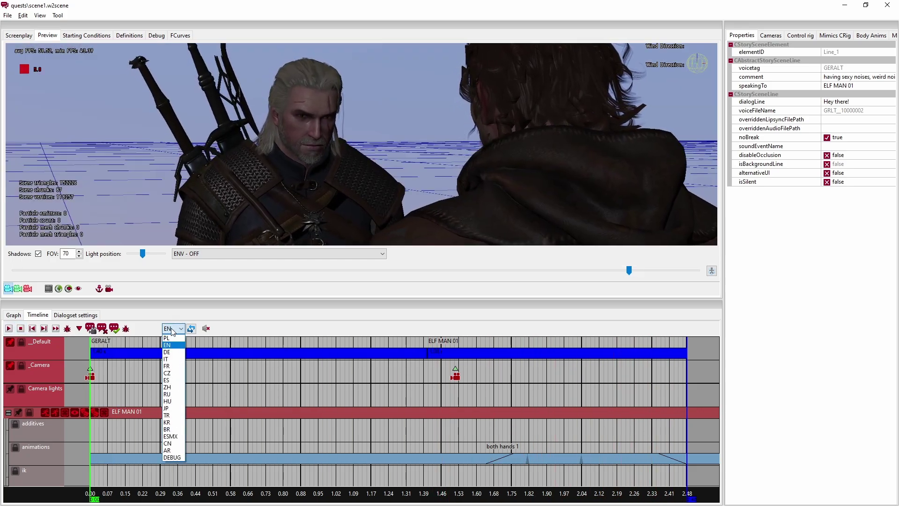
{"action": "left_click", "coordinate": [167, 351]}
{"action": "left_click", "coordinate": [9, 328]}
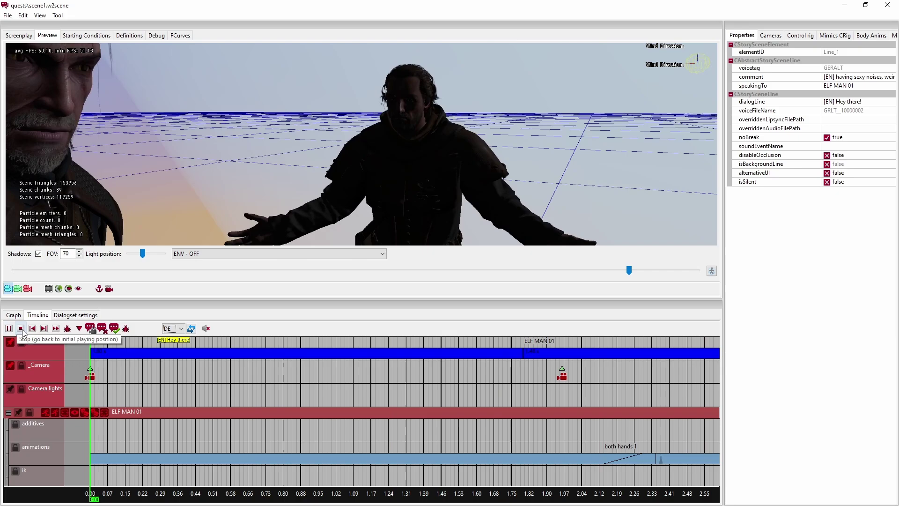
{"action": "left_click", "coordinate": [22, 329]}
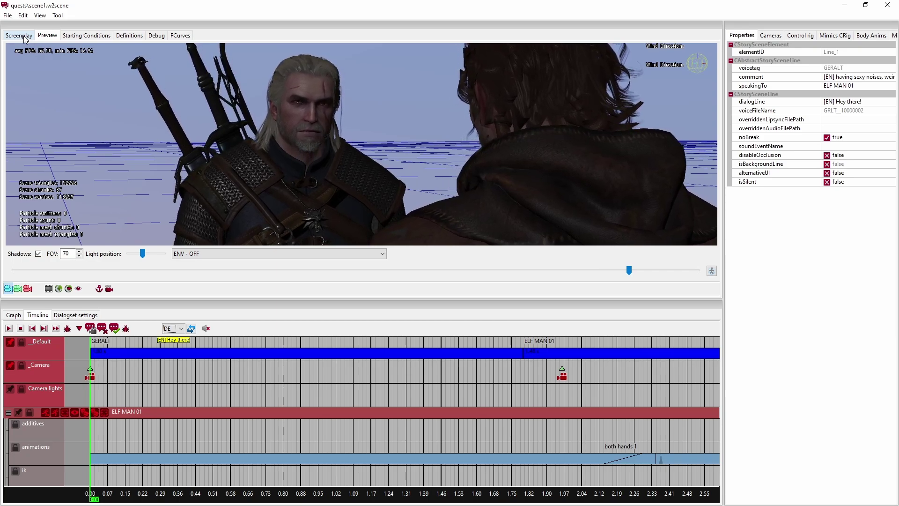
- In the Screenplay view, replace Geralt's line 'Hey there!' with 'Guten tag!'
{"action": "left_click", "coordinate": [24, 35]}
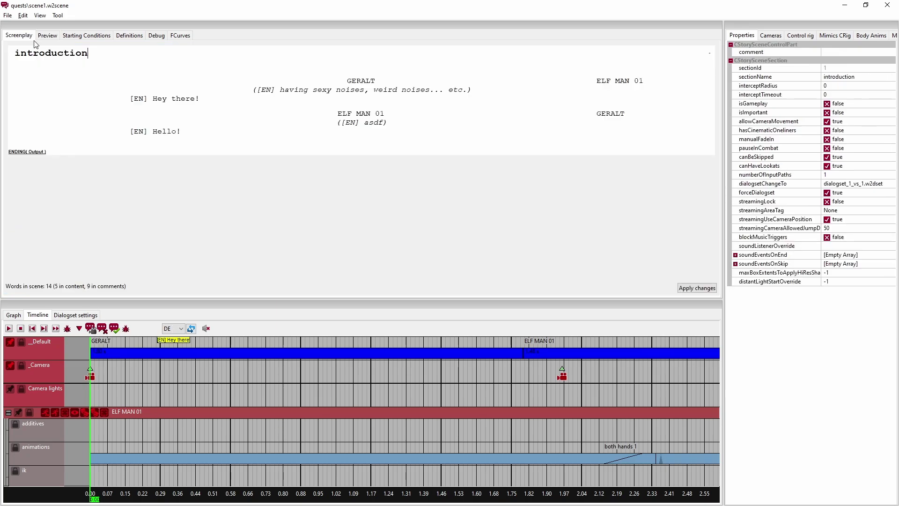
{"action": "left_click", "coordinate": [203, 98]}
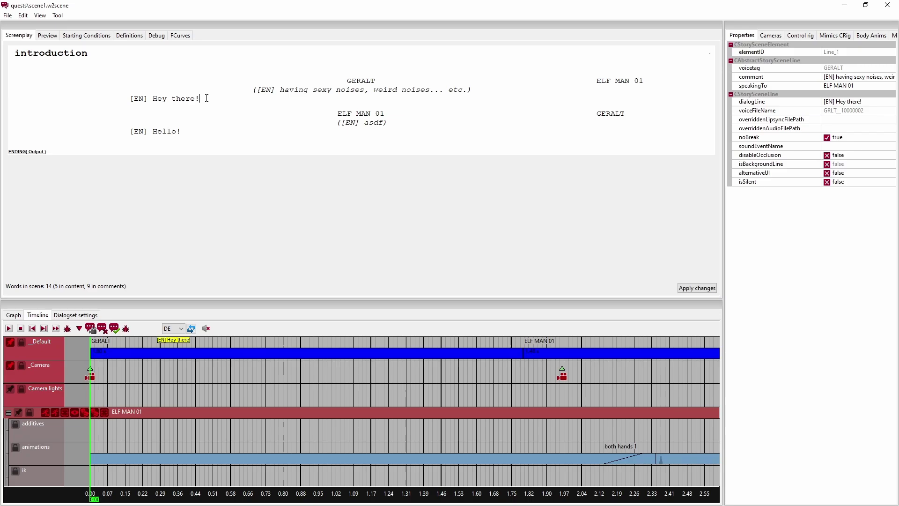
{"action": "left_click", "coordinate": [131, 99], "text": "shift"}
{"action": "type", "text": "Guten tag!"}
- Replace the elf's line 'Hello!' with 'Ja!', apply the edits, and save the scene
{"action": "left_click", "coordinate": [187, 132]}
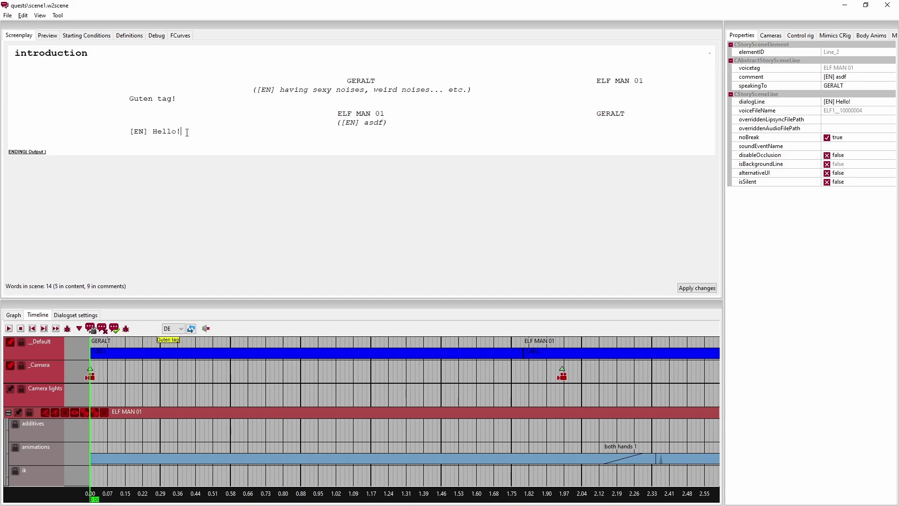
{"action": "left_click", "coordinate": [131, 131], "text": "shift"}
{"action": "type", "text": "Ja!"}
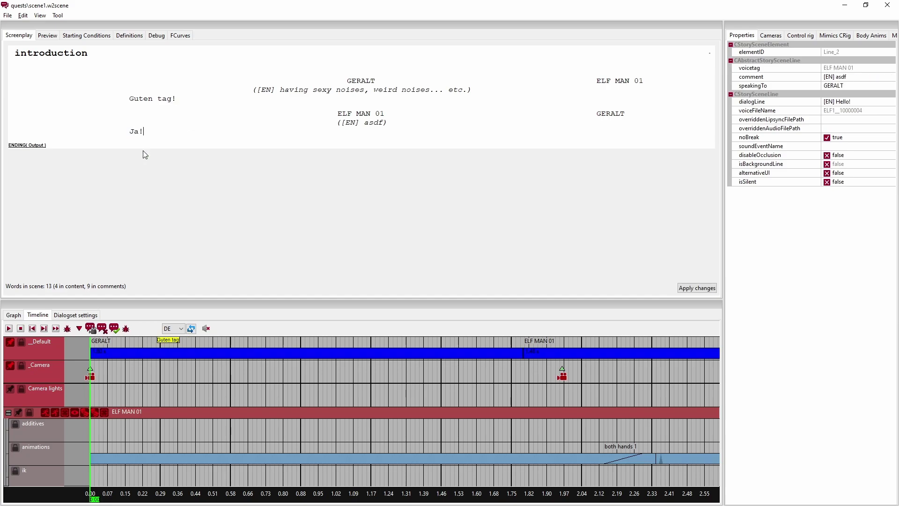
{"action": "left_click", "coordinate": [697, 289]}
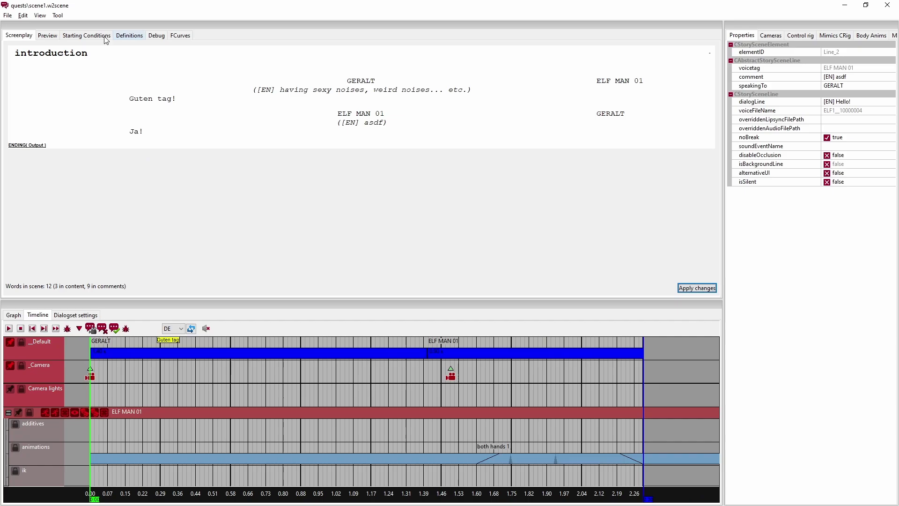
{"action": "left_click", "coordinate": [9, 16]}
- Play the scene preview with 'Guten tag!' and 'Ja!' in German, then stop it
{"action": "left_click", "coordinate": [47, 35]}
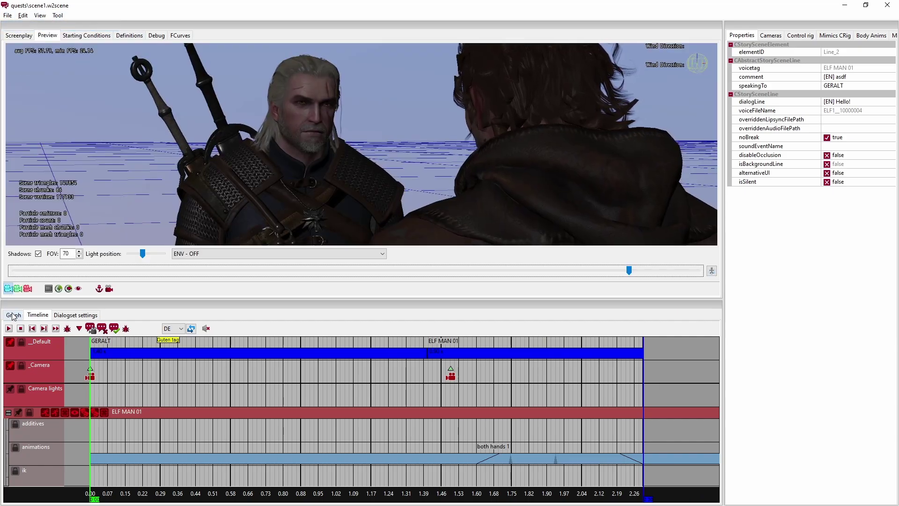
{"action": "left_click", "coordinate": [9, 328]}
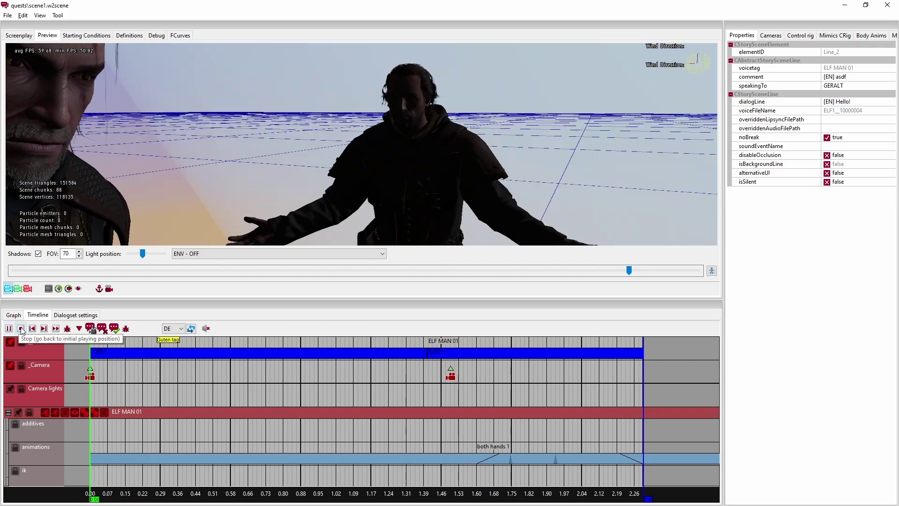
{"action": "left_click", "coordinate": [21, 329]}
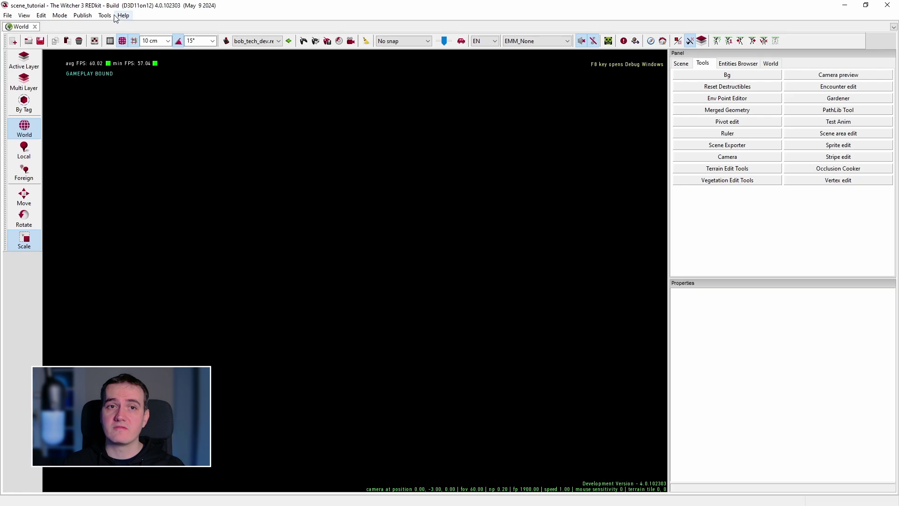
- Open the Localized Strings Editor, with All categories and only modified strings shown
{"action": "left_click", "coordinate": [105, 14]}
{"action": "left_click", "coordinate": [141, 91]}
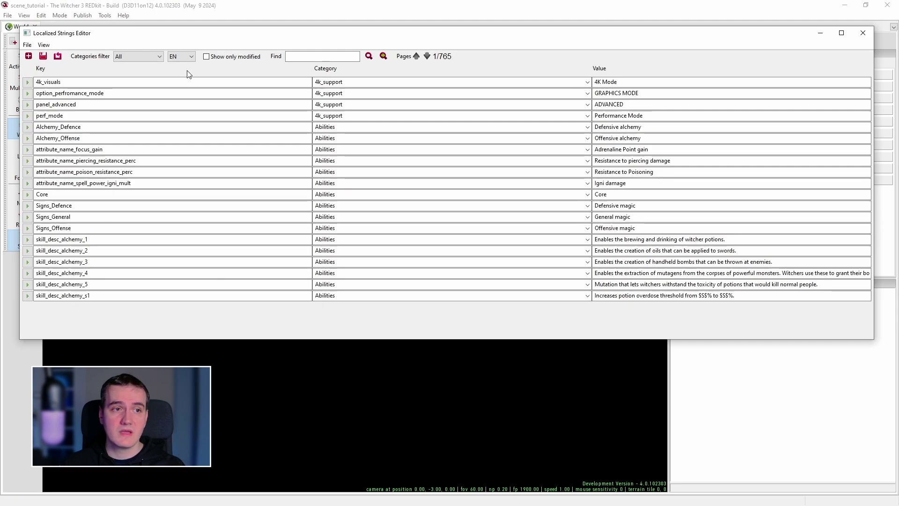
{"action": "left_click", "coordinate": [151, 57]}
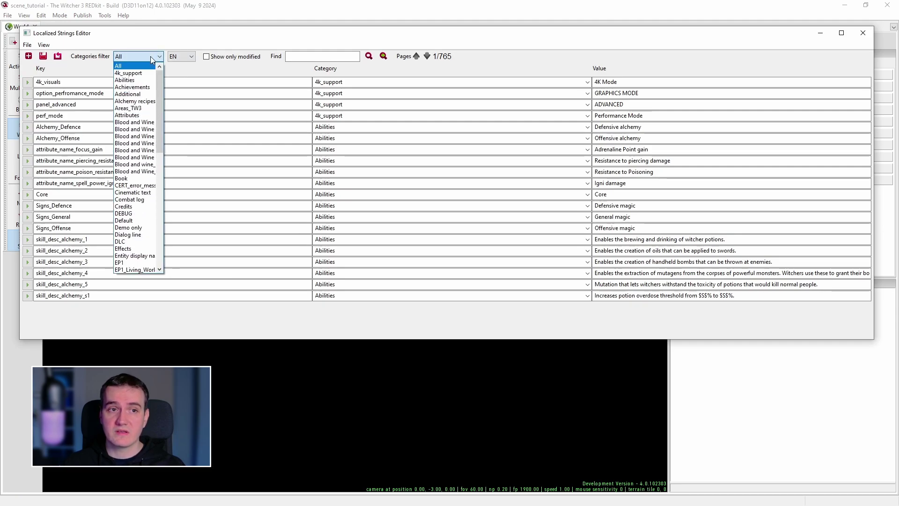
{"action": "left_click", "coordinate": [285, 56]}
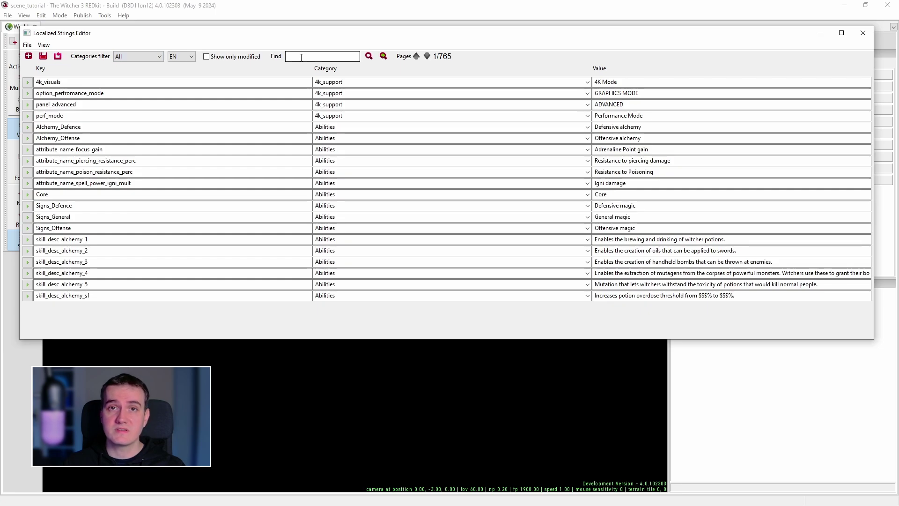
{"action": "left_click", "coordinate": [207, 56]}
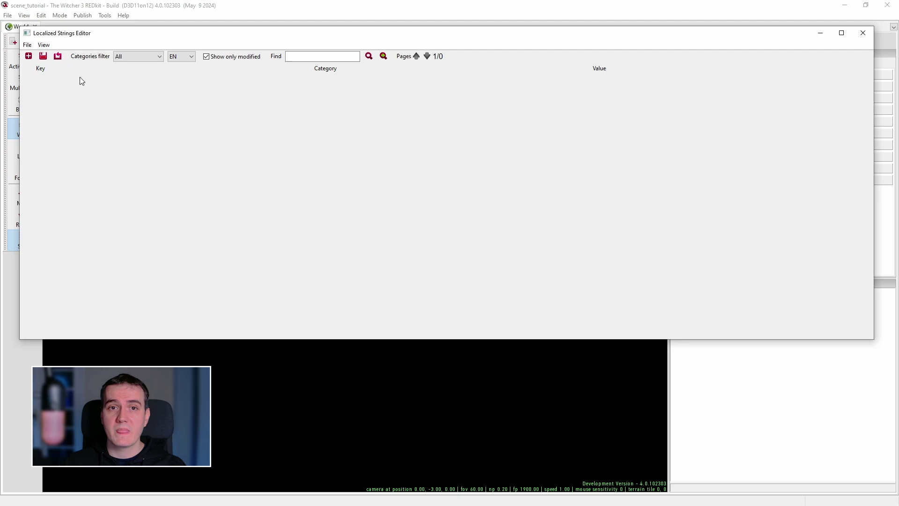
- Add a new test_key string with the value 'This is a test!' and save it
{"action": "left_click", "coordinate": [29, 57]}
{"action": "left_click", "coordinate": [48, 83]}
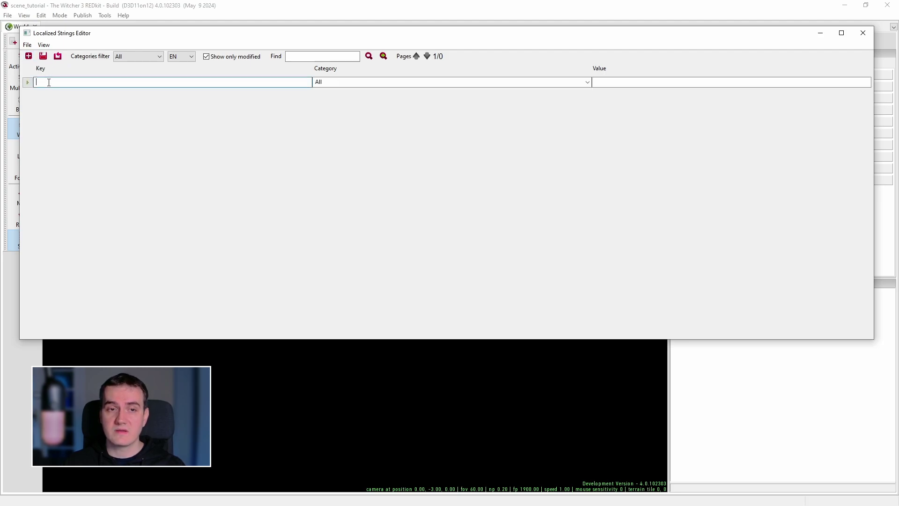
{"action": "type", "text": "test_key"}
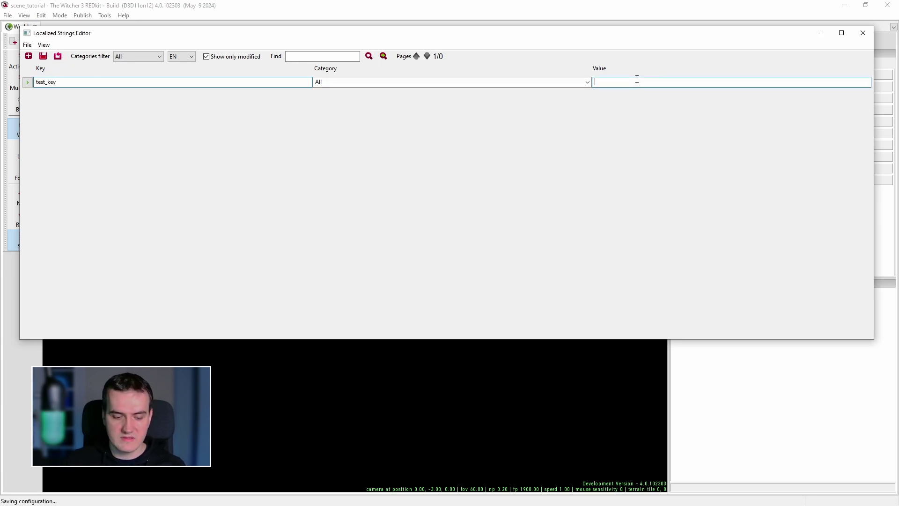
{"action": "type", "text": "This is a test!"}
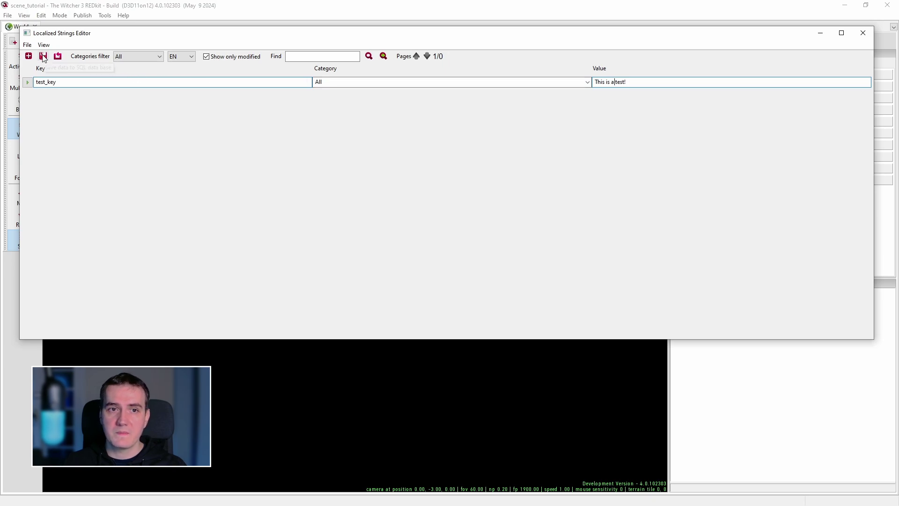
{"action": "left_click", "coordinate": [42, 58]}
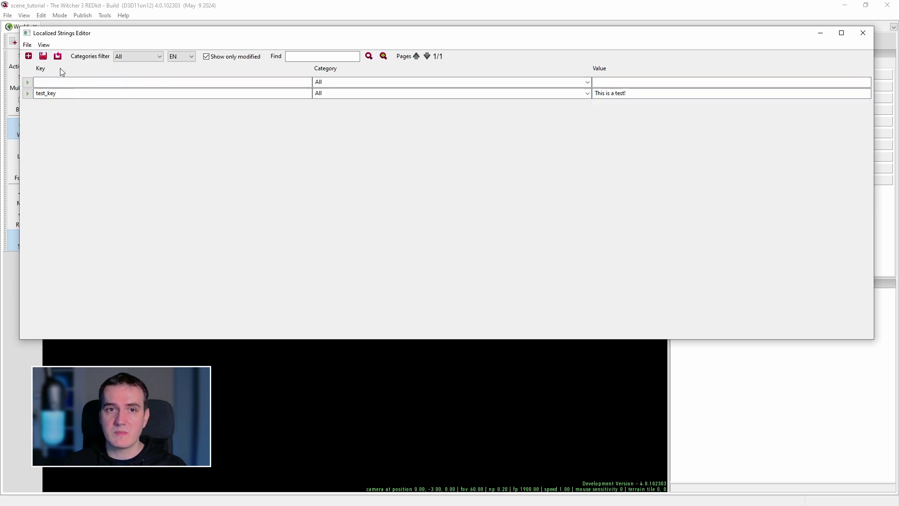
- Refresh the list and export all 10 strings with their translations to CSV
{"action": "left_click", "coordinate": [60, 56]}
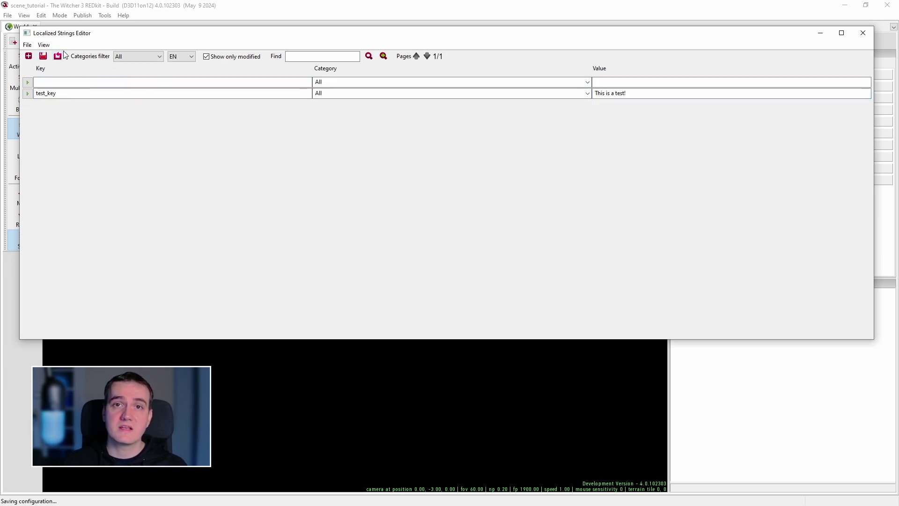
{"action": "left_click", "coordinate": [26, 44]}
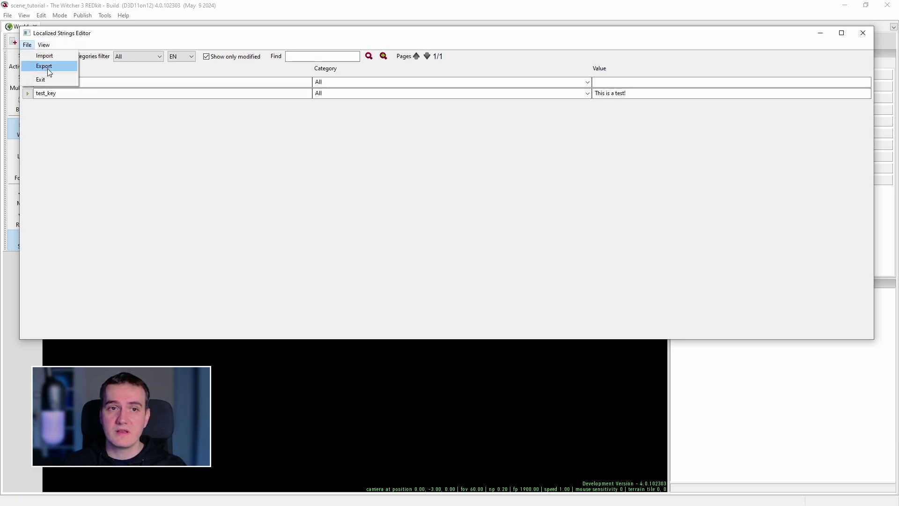
{"action": "left_click", "coordinate": [47, 66]}
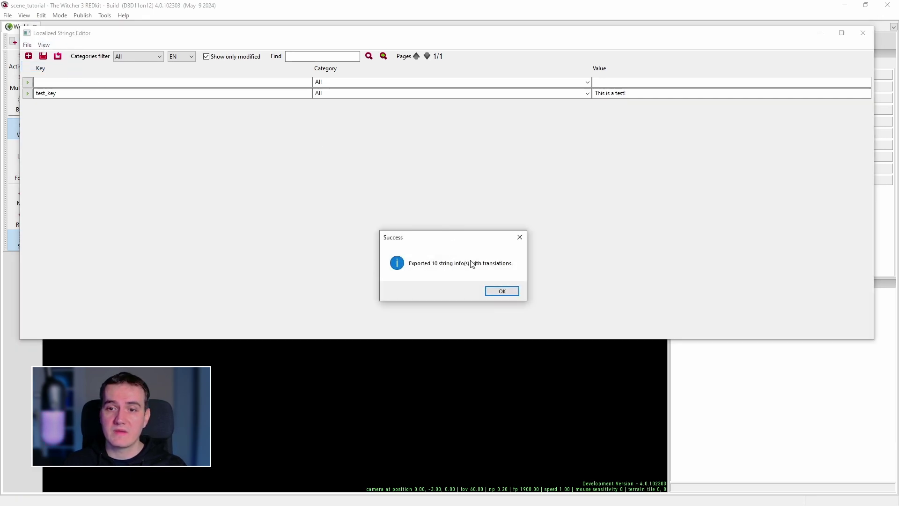
{"action": "left_click", "coordinate": [502, 291]}
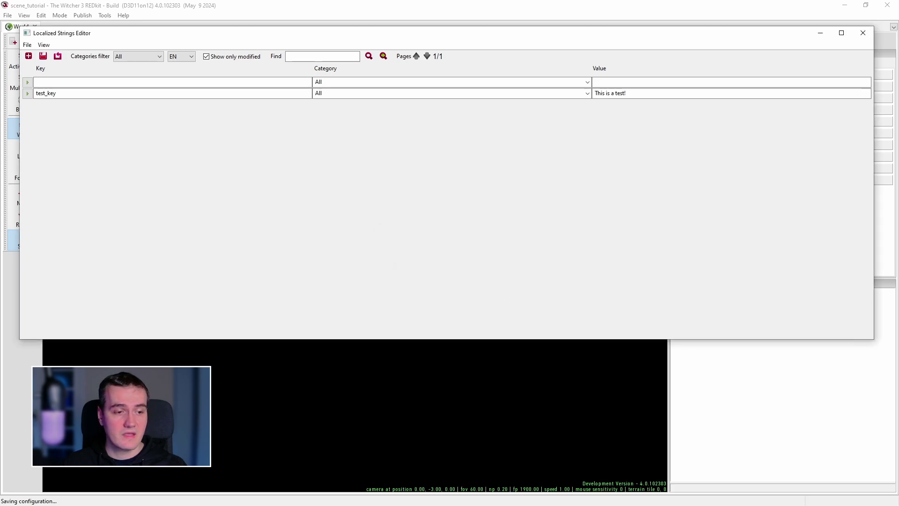
- In the reloaded CSV, add 'This is a test, but in German!' to test_key on line 6, and save
{"action": "key", "text": "alt+Tab"}
{"action": "left_click", "coordinate": [500, 298]}
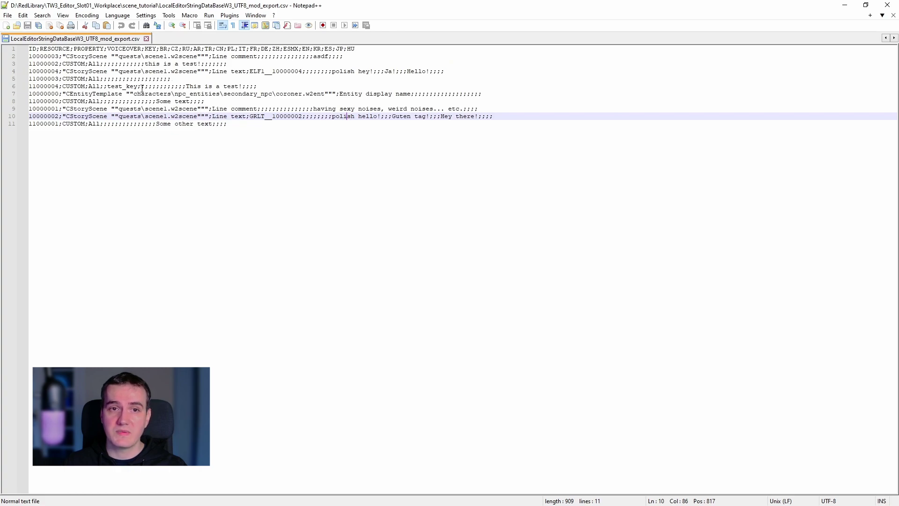
{"action": "double_click", "coordinate": [123, 86]}
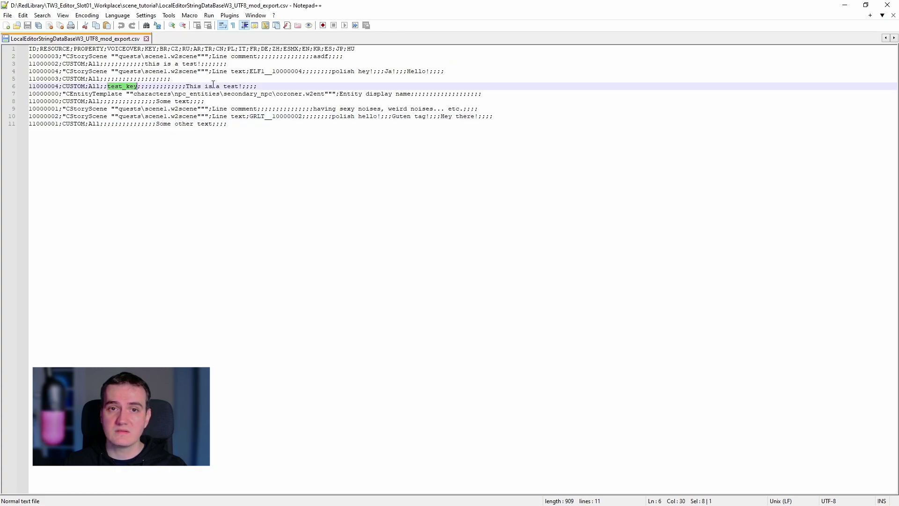
{"action": "left_click", "coordinate": [187, 86]}
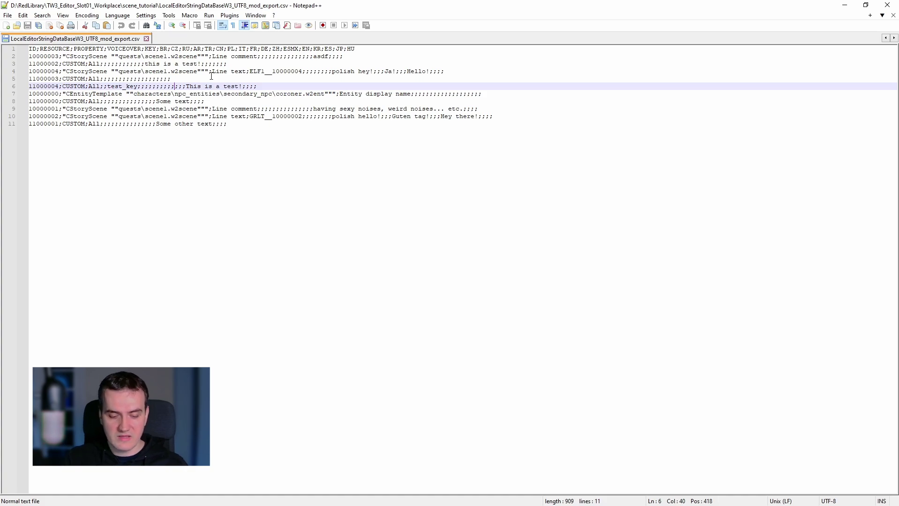
{"action": "type", "text": "This is a test."}
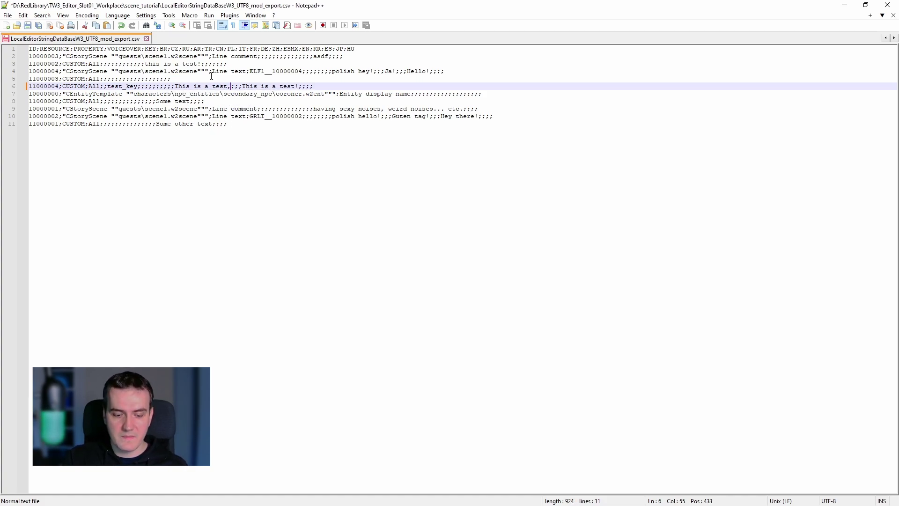
{"action": "type", "text": "in German!"}
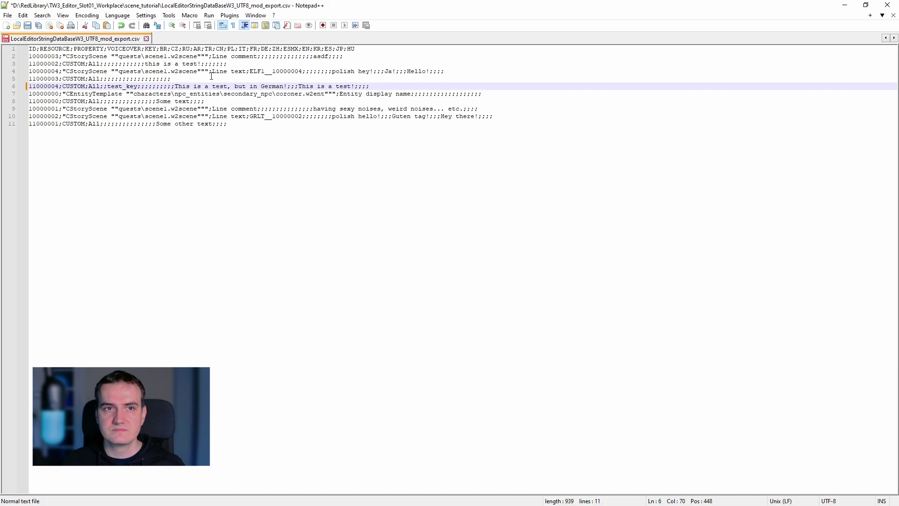
{"action": "key", "text": "ctrl+s"}
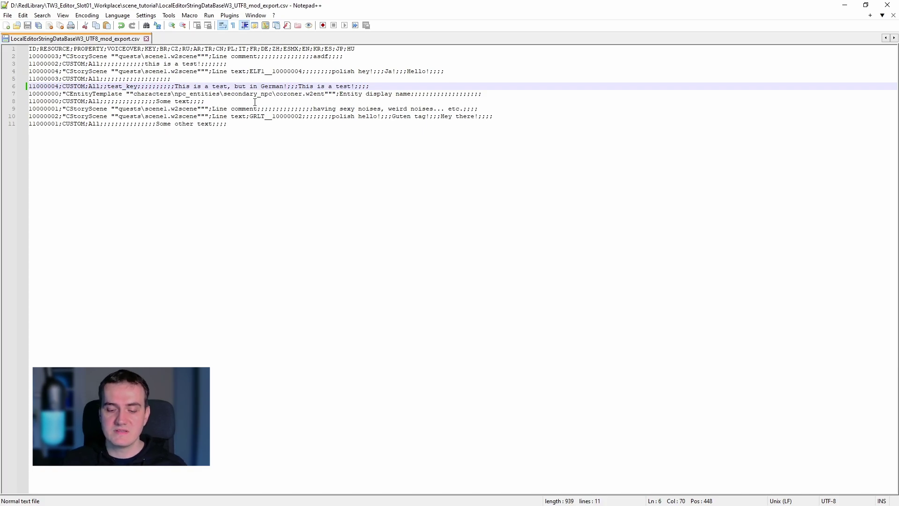
{"action": "key", "text": "alt+Tab"}
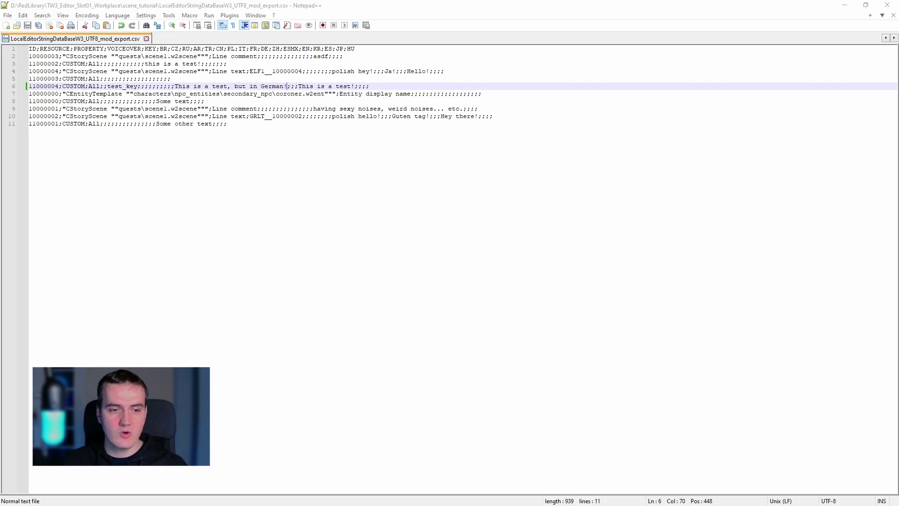
- Switch the strings view to DE and import the edited CSV from the scene_tutorial folder
{"action": "left_click", "coordinate": [182, 56]}
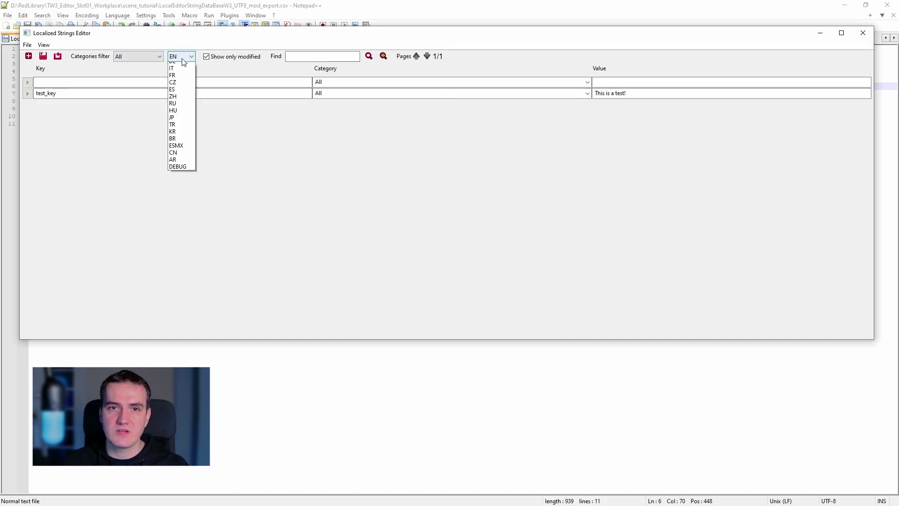
{"action": "left_click", "coordinate": [181, 82]}
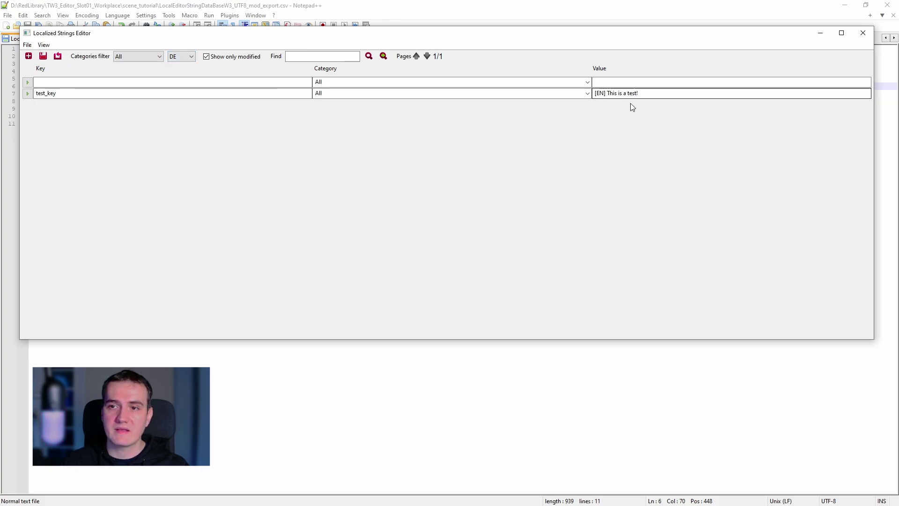
{"action": "left_click", "coordinate": [26, 45]}
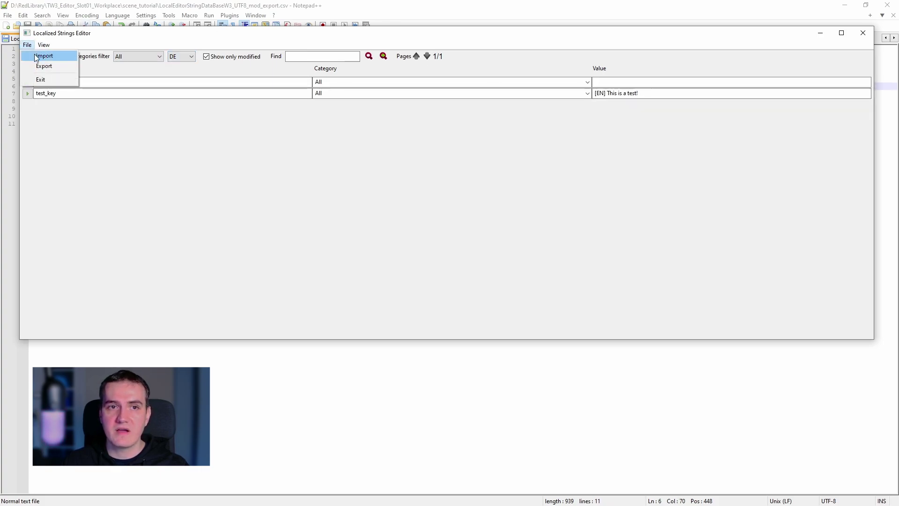
{"action": "left_click", "coordinate": [36, 55]}
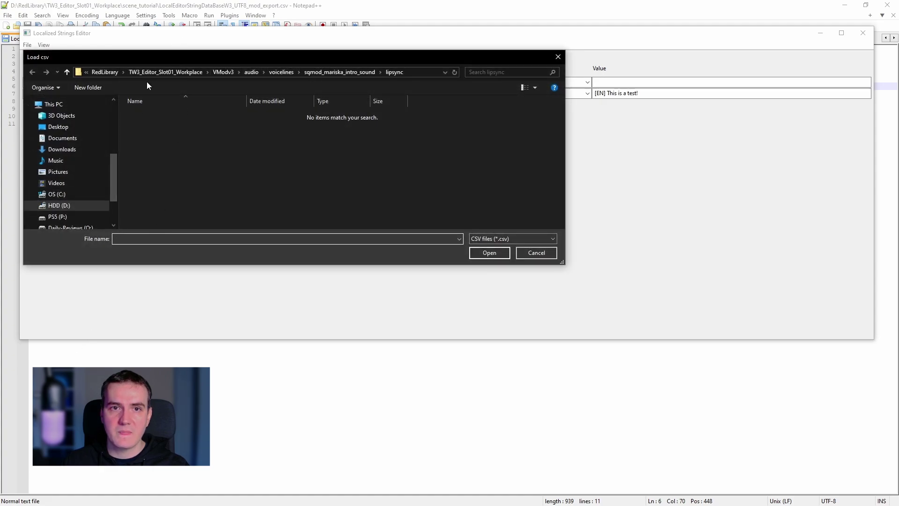
{"action": "left_click", "coordinate": [189, 72]}
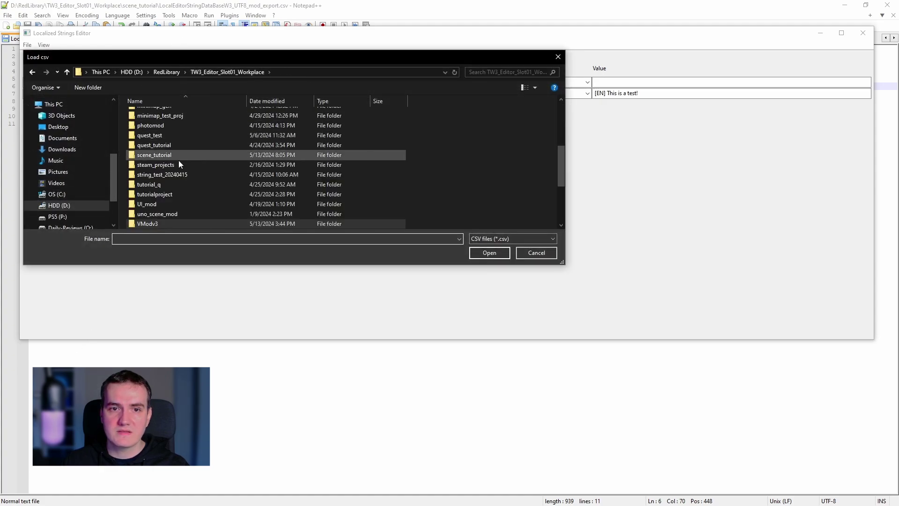
{"action": "left_click", "coordinate": [163, 156]}
{"action": "double_click", "coordinate": [162, 155]}
{"action": "left_click", "coordinate": [167, 134]}
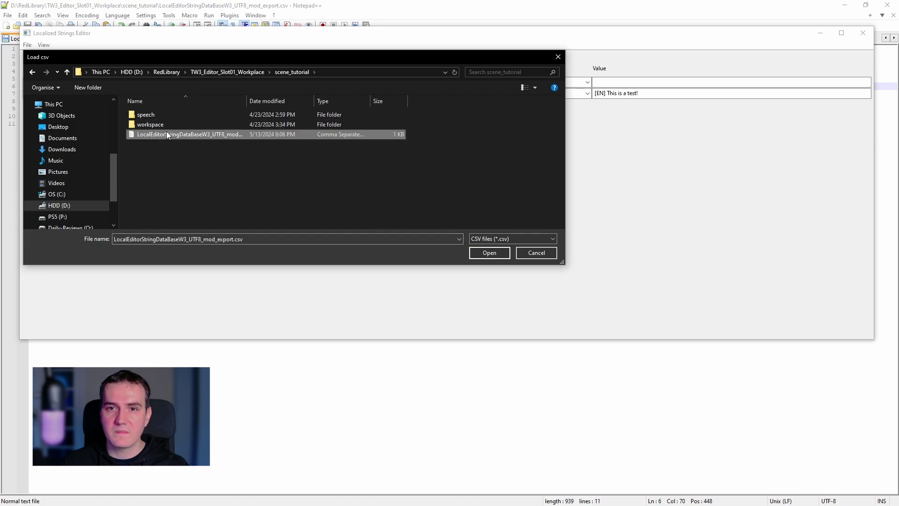
{"action": "left_click", "coordinate": [491, 255]}
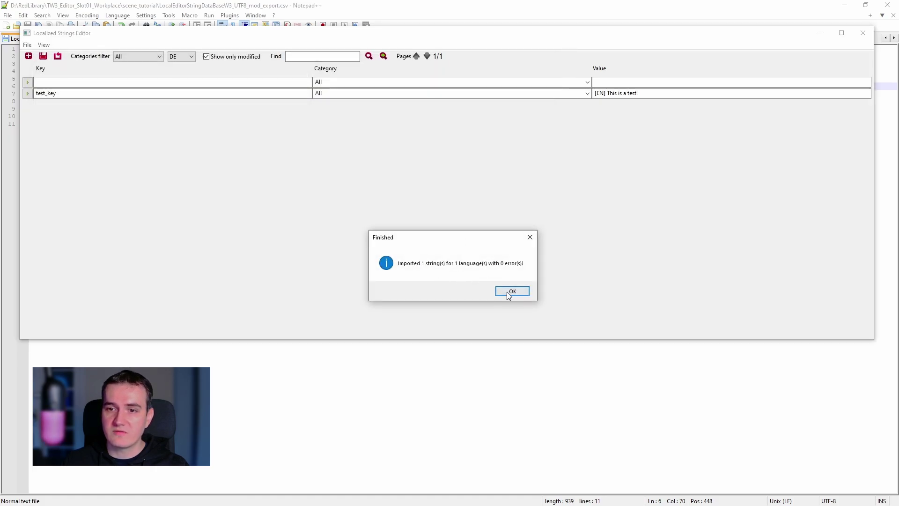
{"action": "left_click", "coordinate": [508, 295]}
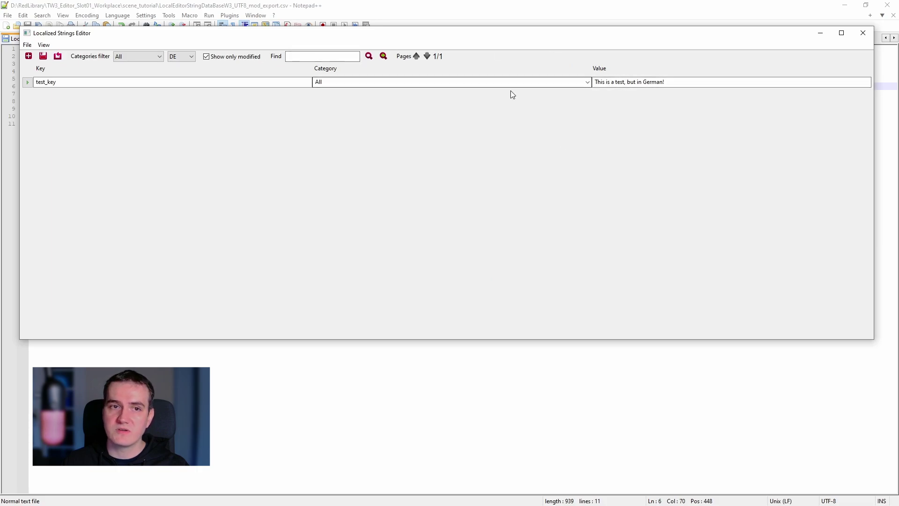
- Switch the language dropdown back to EN, showing test_key as 'This is a test!'
{"action": "left_click", "coordinate": [181, 56]}
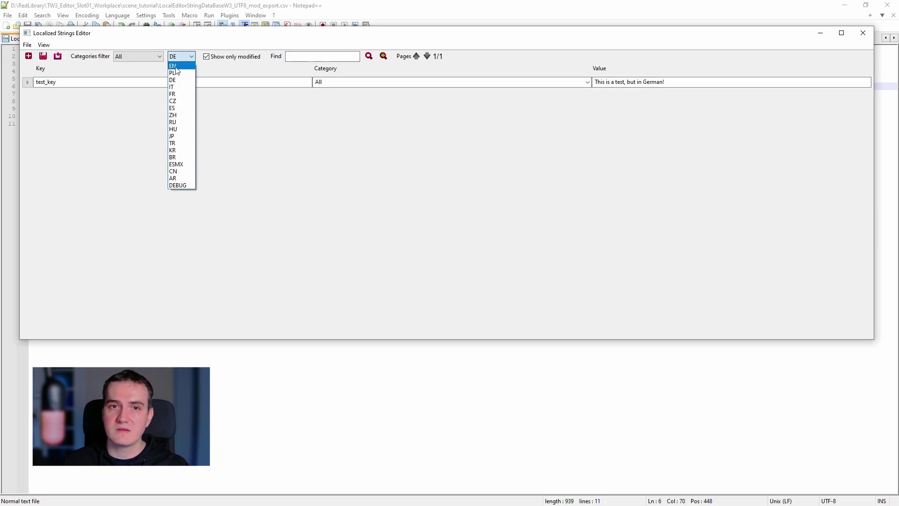
{"action": "left_click", "coordinate": [175, 66]}
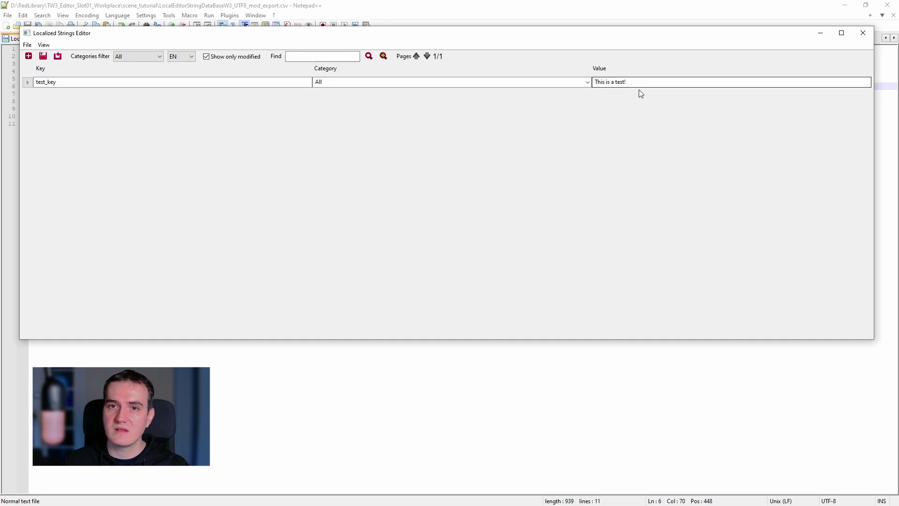